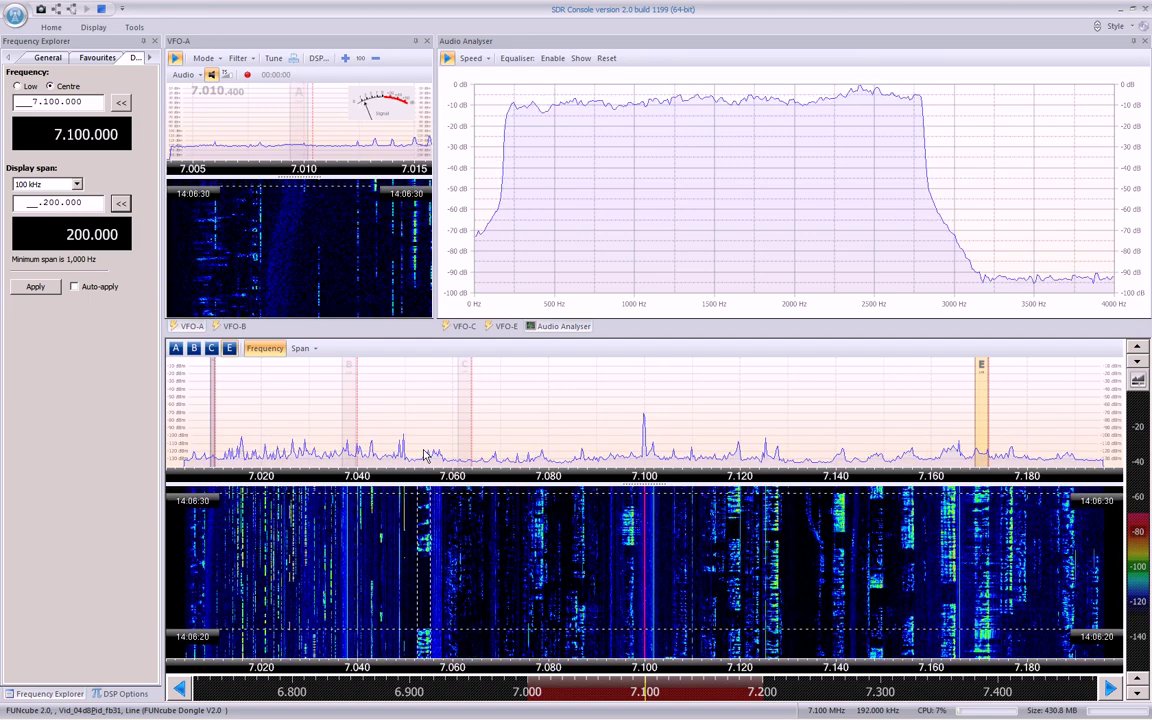
Step: Show VFO-E's spectrum and waterfall in place of the audio analyser, then mute VFO-E
left_click(506, 327)
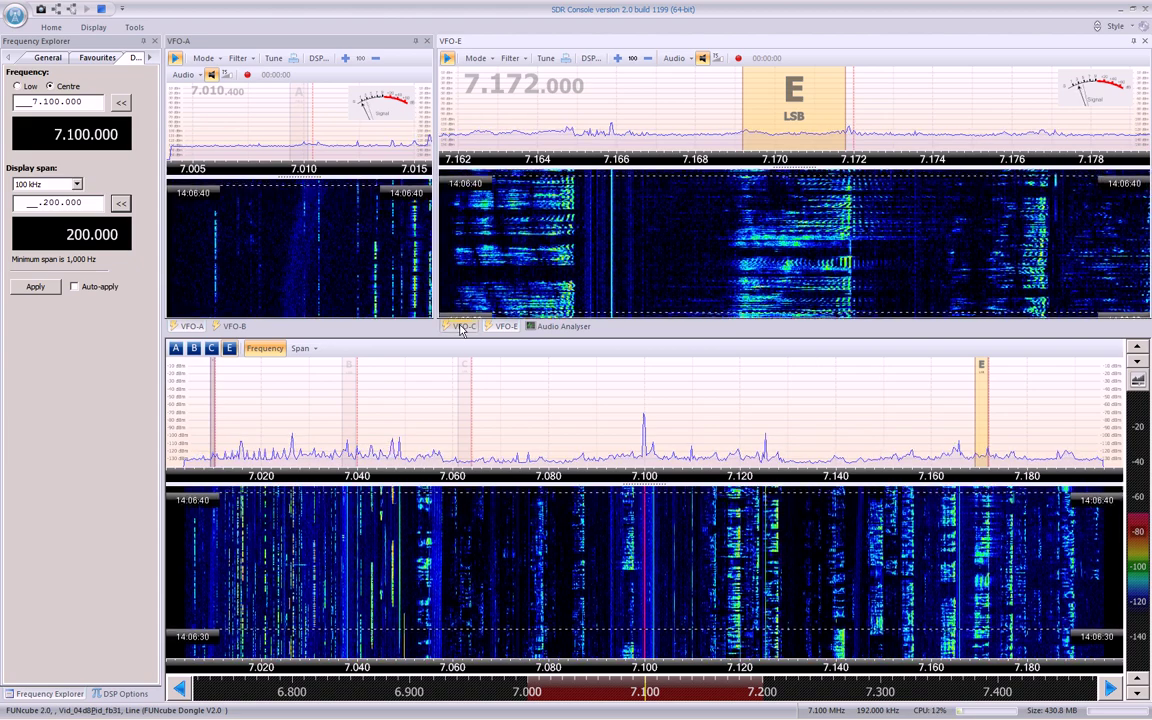
left_click(702, 58)
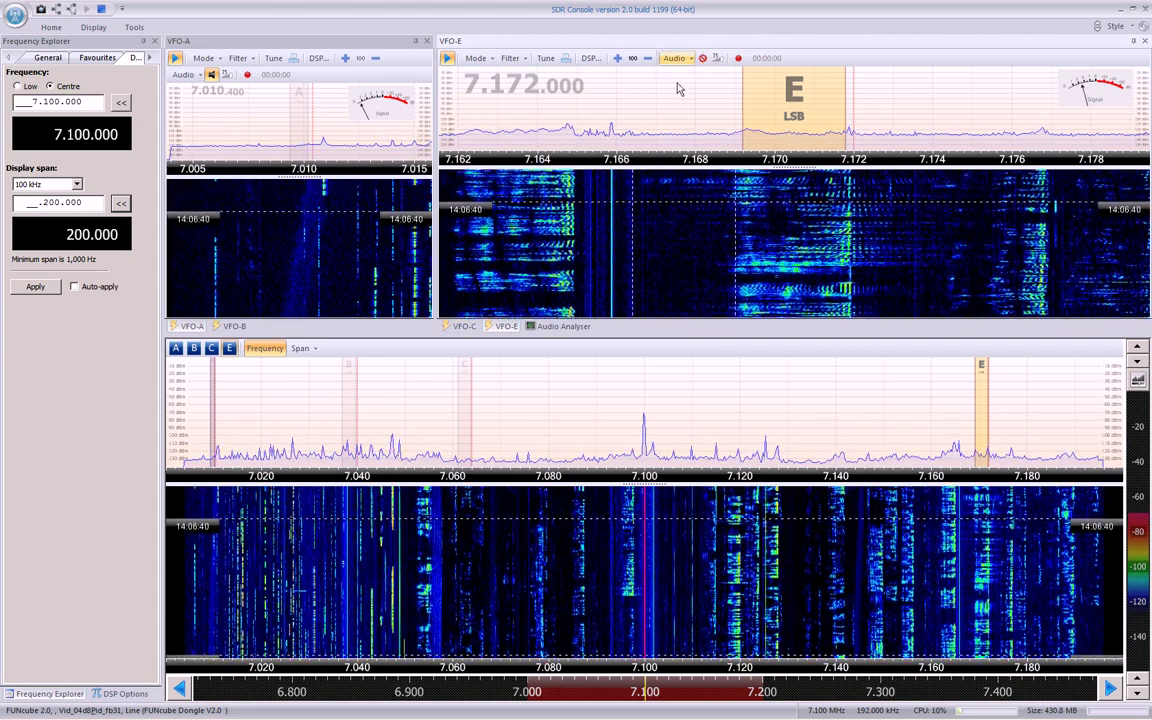
Step: Switch to VFO-C and retune it via 7.088 MHz to the SSB signal at 7.128 MHz
left_click(468, 326)
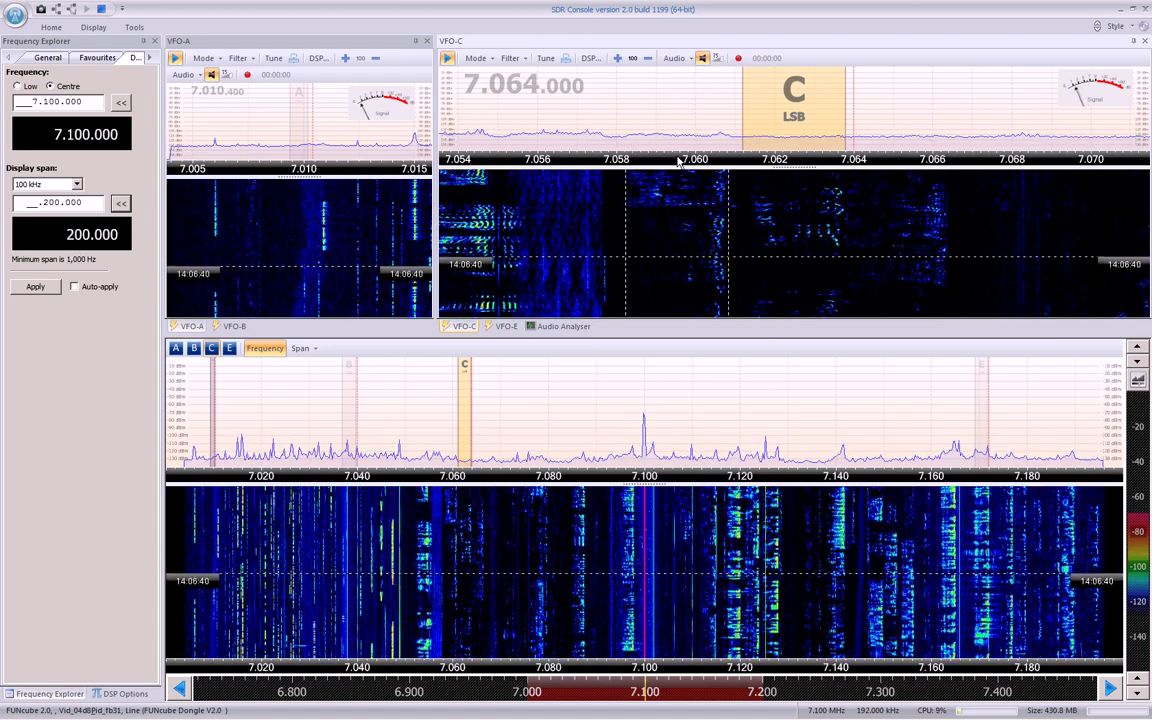
scroll(678, 161, "down", 5)
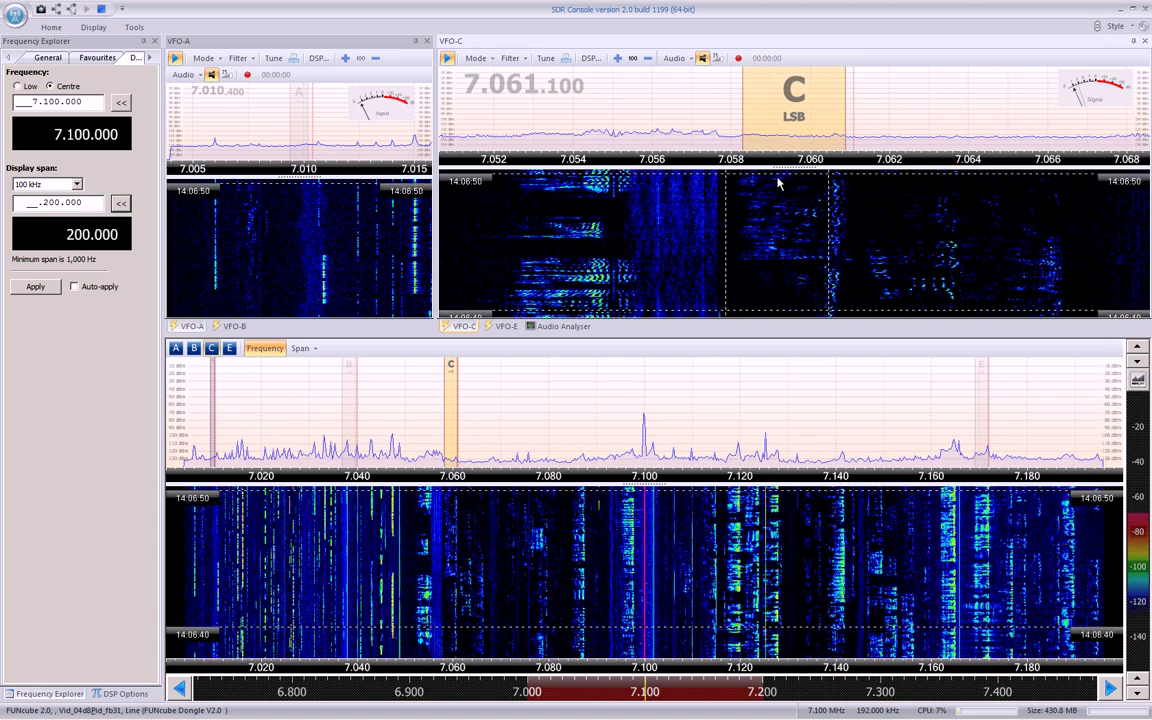
scroll(568, 200, "down", 1)
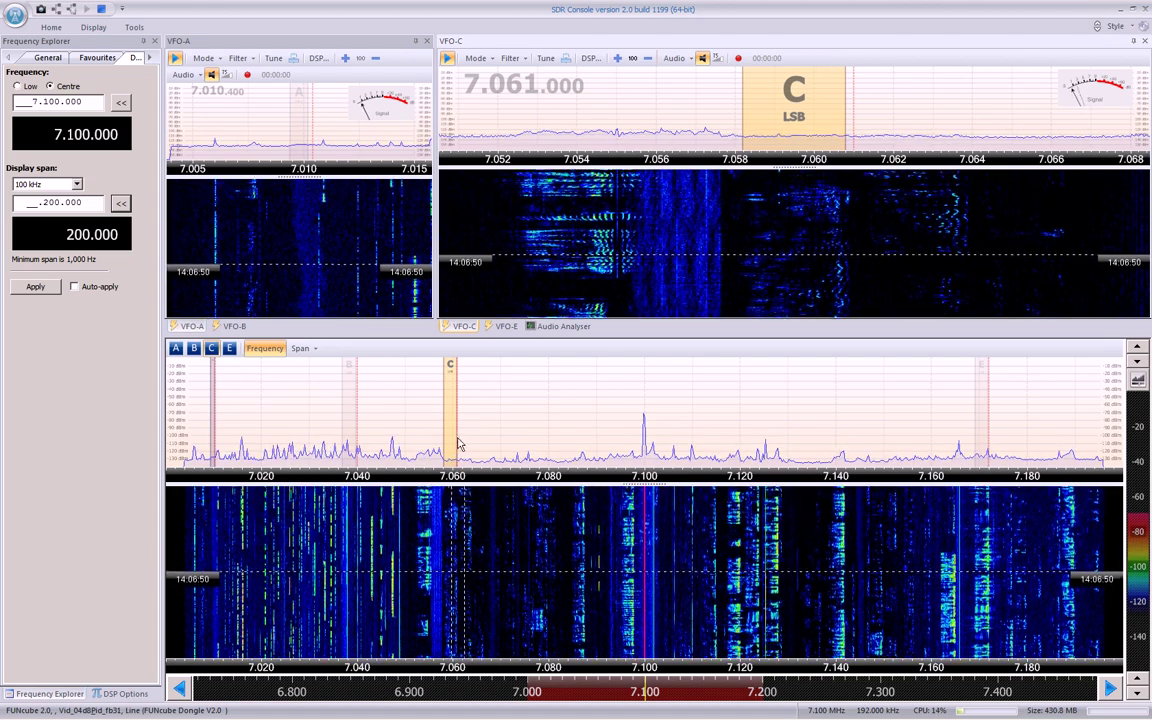
left_click_drag(576, 437, 577, 437)
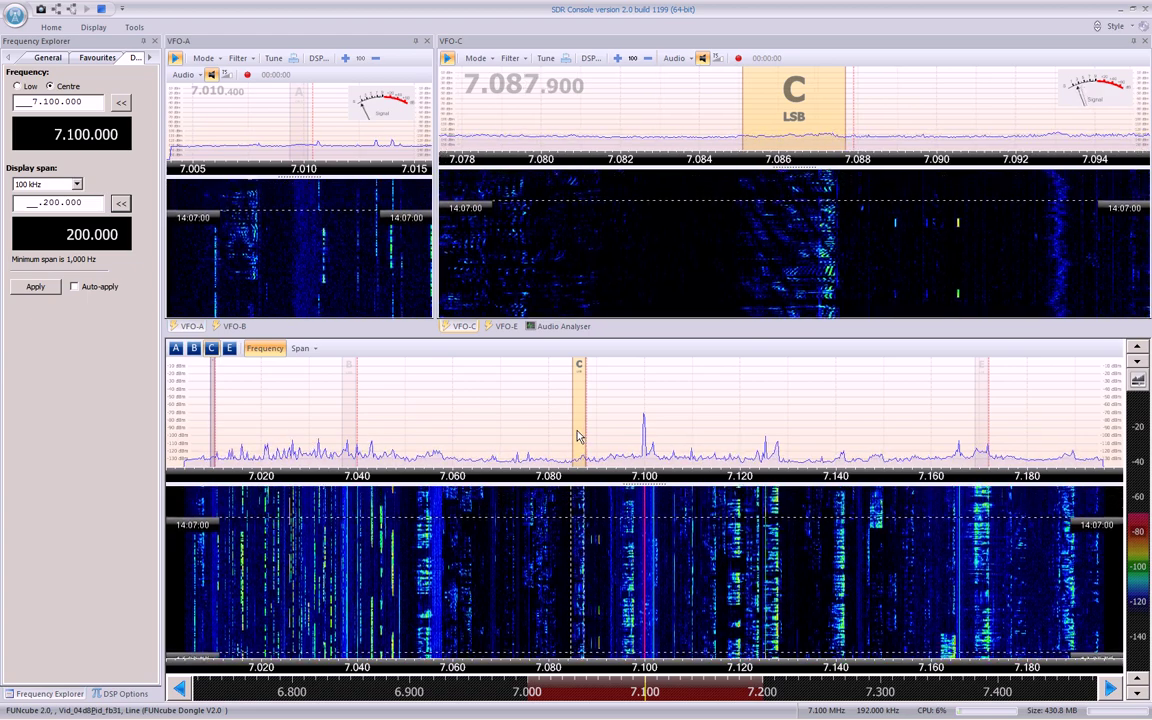
left_click(773, 466)
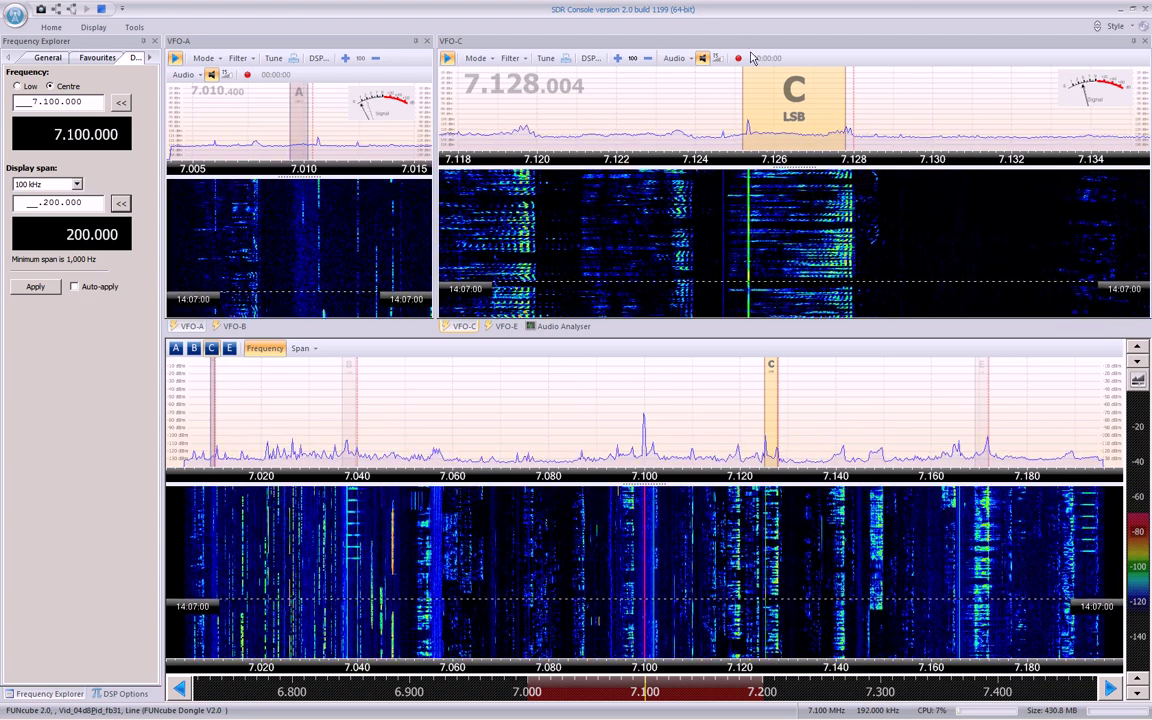
Step: Open the DSP Options panel on the left for VFO-C at 7.128 MHz LSB
left_click(590, 57)
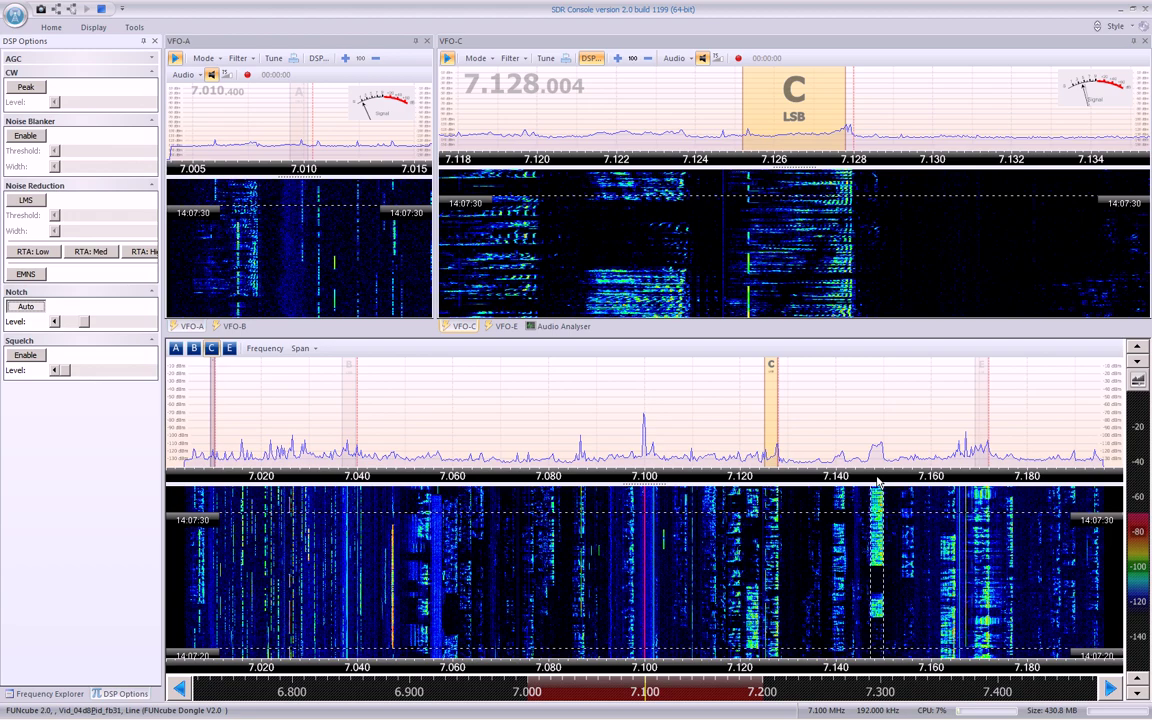
Step: Tune VFO-C via signals near 7.150 and 7.177 MHz, landing on 7.172 MHz LSB
left_click(877, 483)
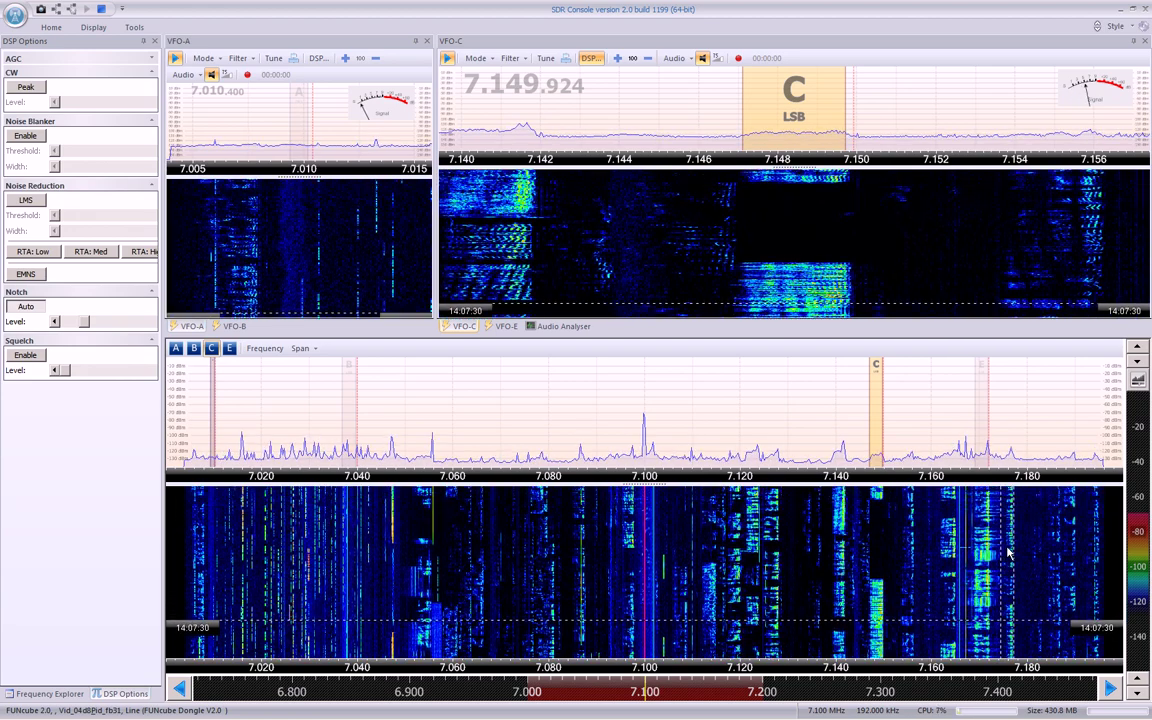
scroll(783, 208, "up", 1)
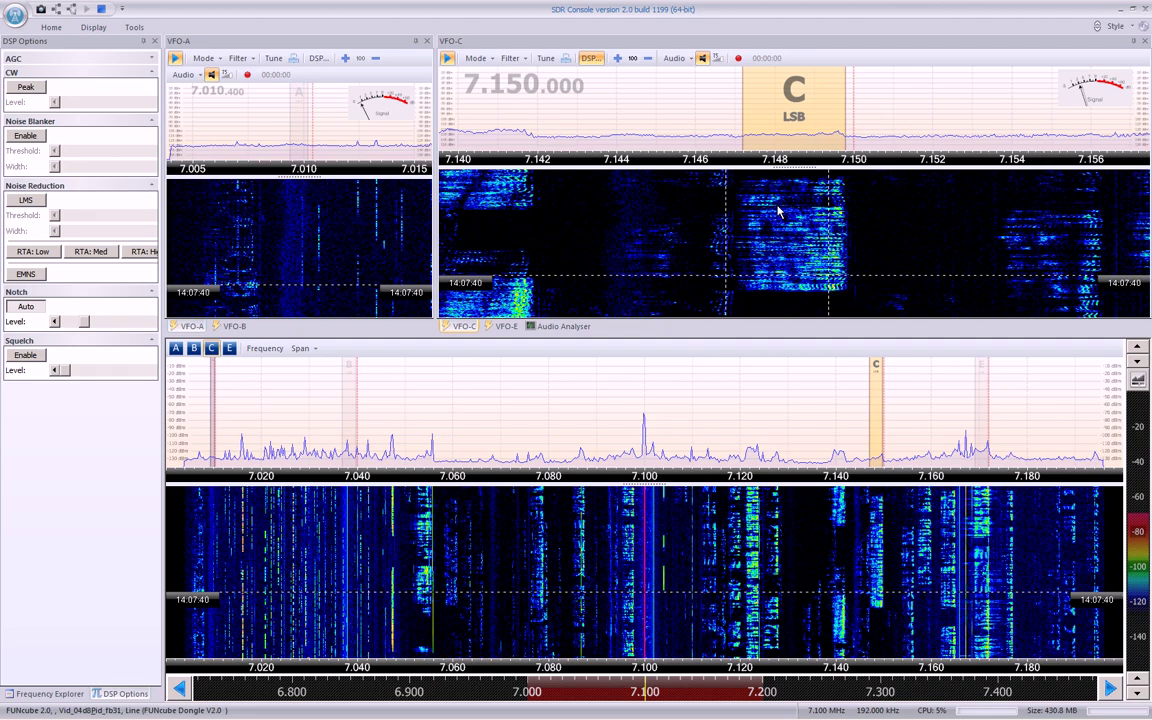
left_click(1011, 495)
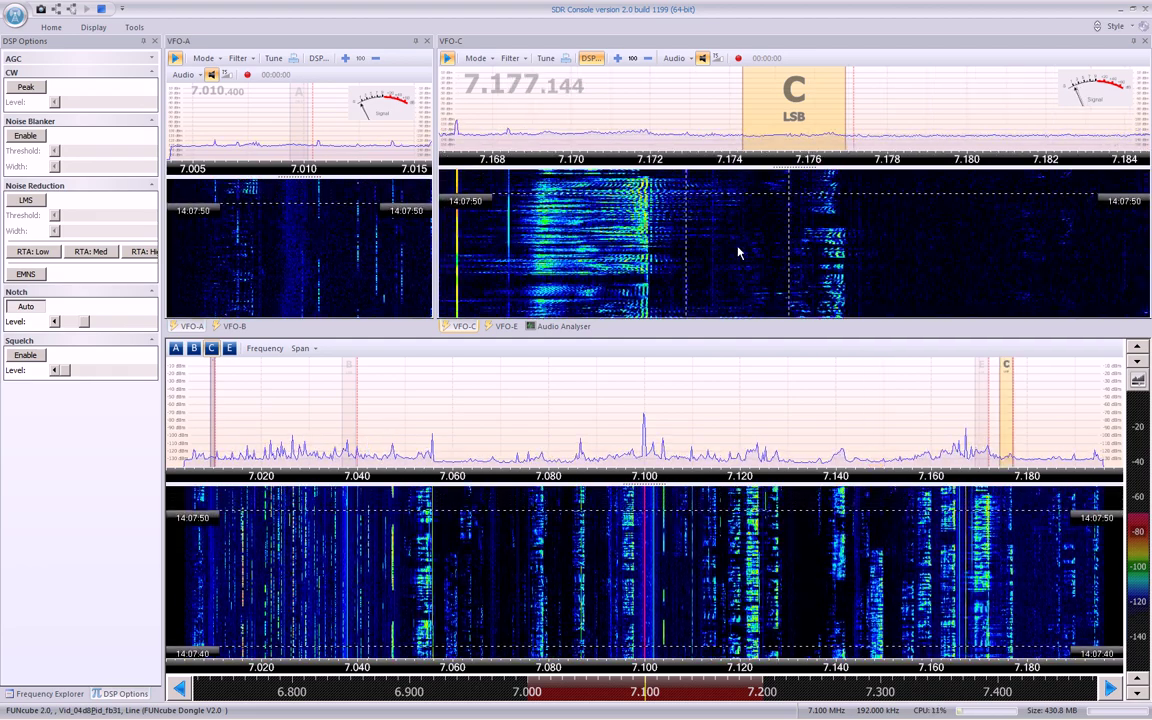
scroll(779, 249, "down", 1)
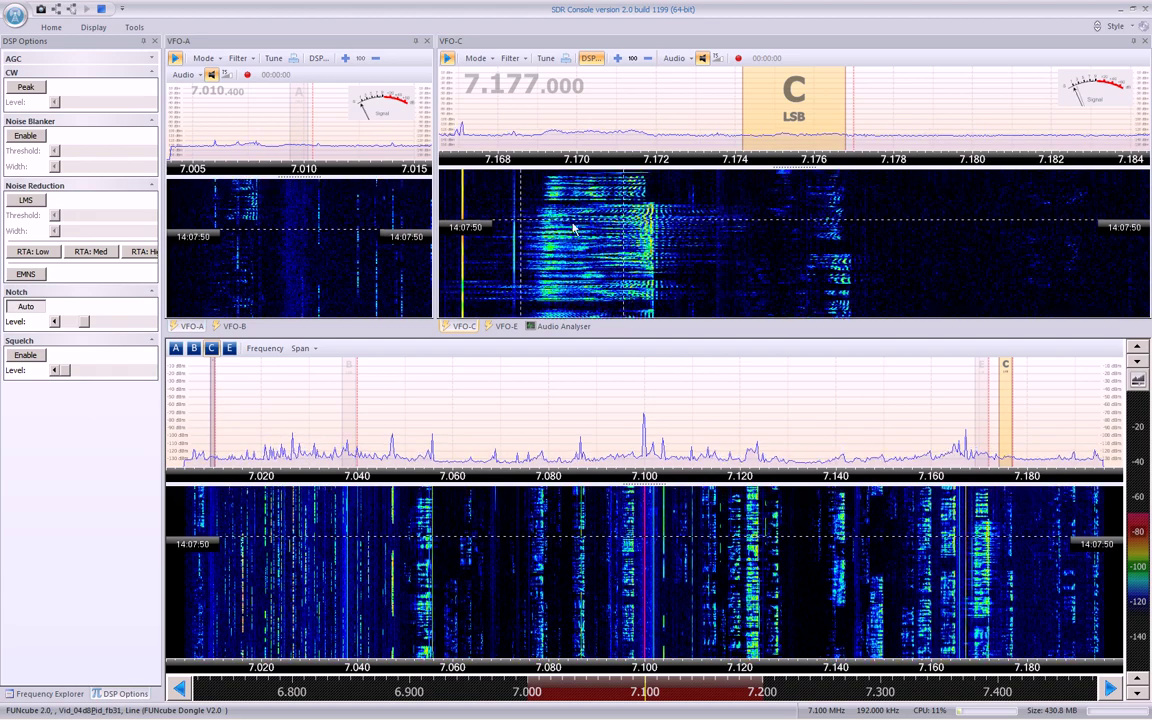
scroll(600, 230, "down", 5)
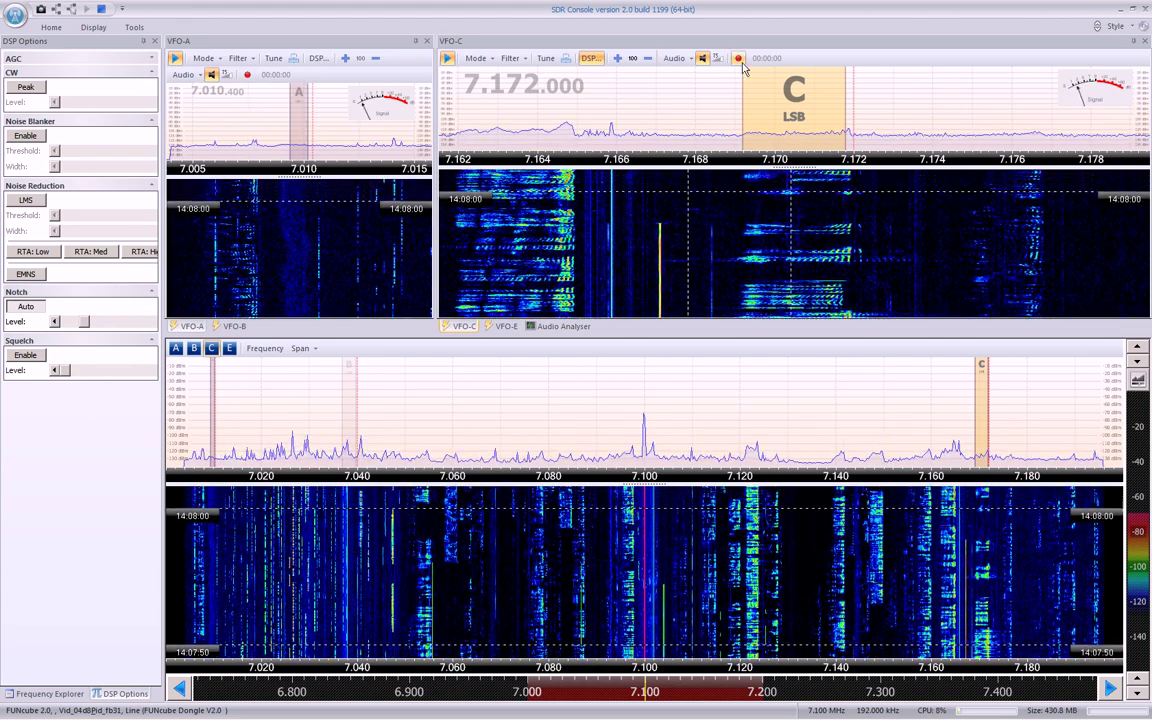
Step: Mute VFO-C, widen VFO-A's span to 7.000–7.020, and tune VFO-A to 7.015.500
left_click(702, 58)
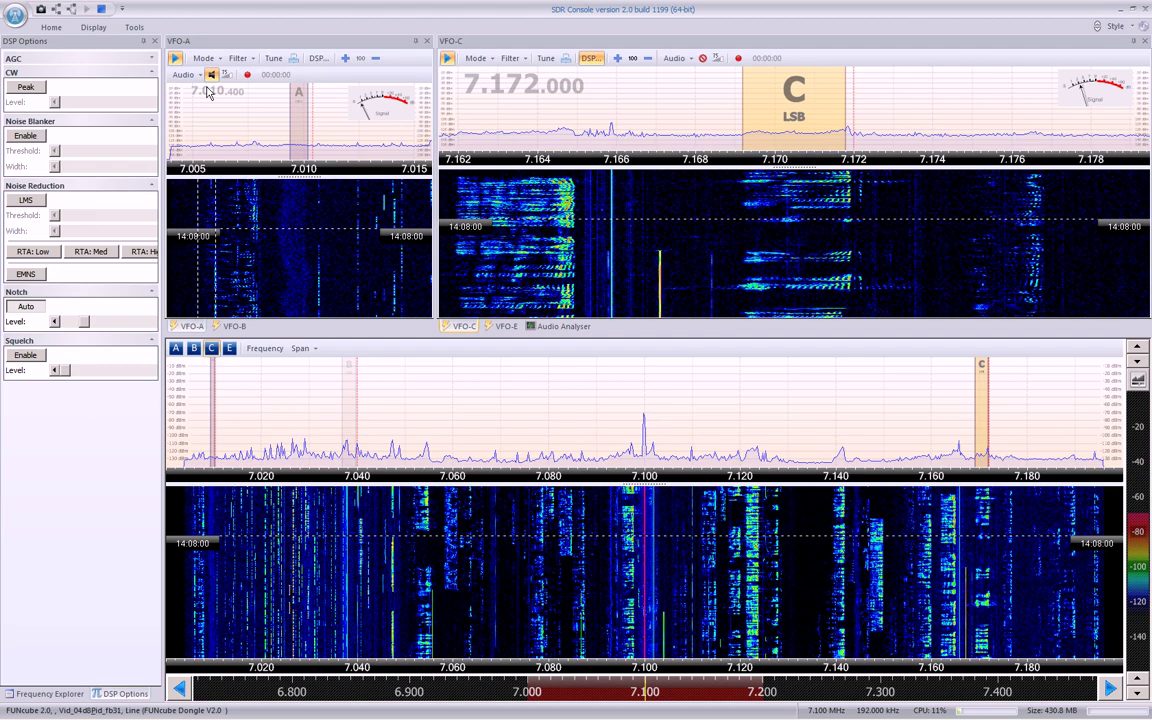
left_click(346, 58)
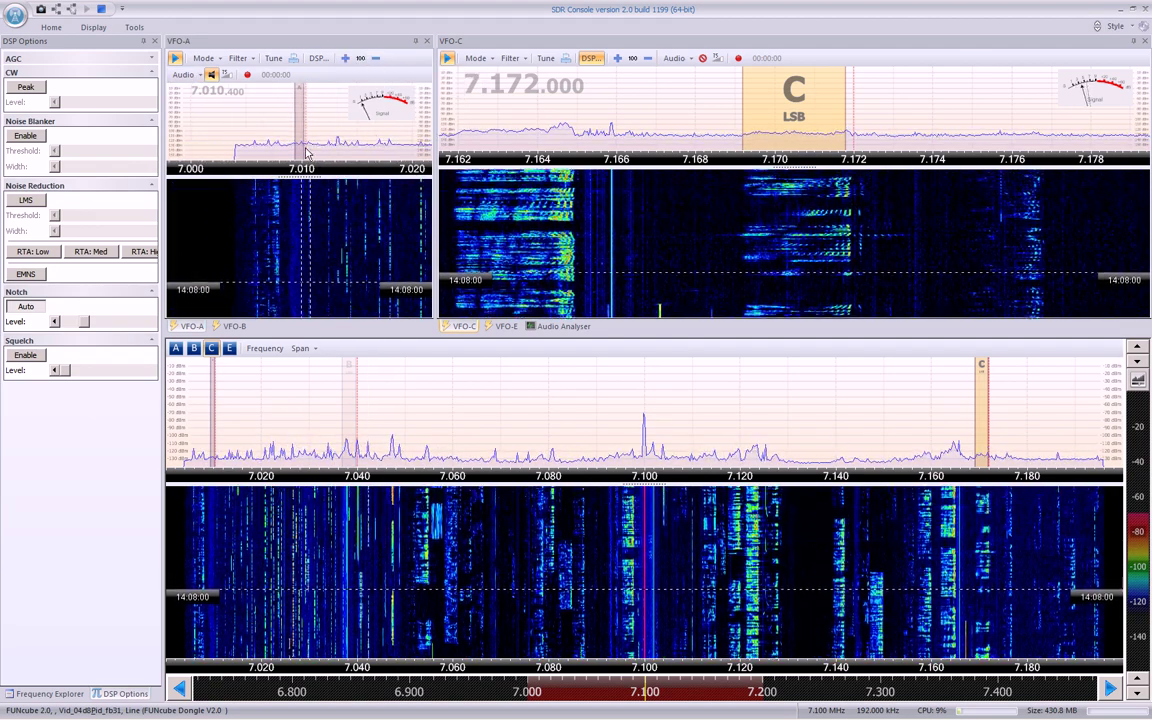
left_click(307, 152)
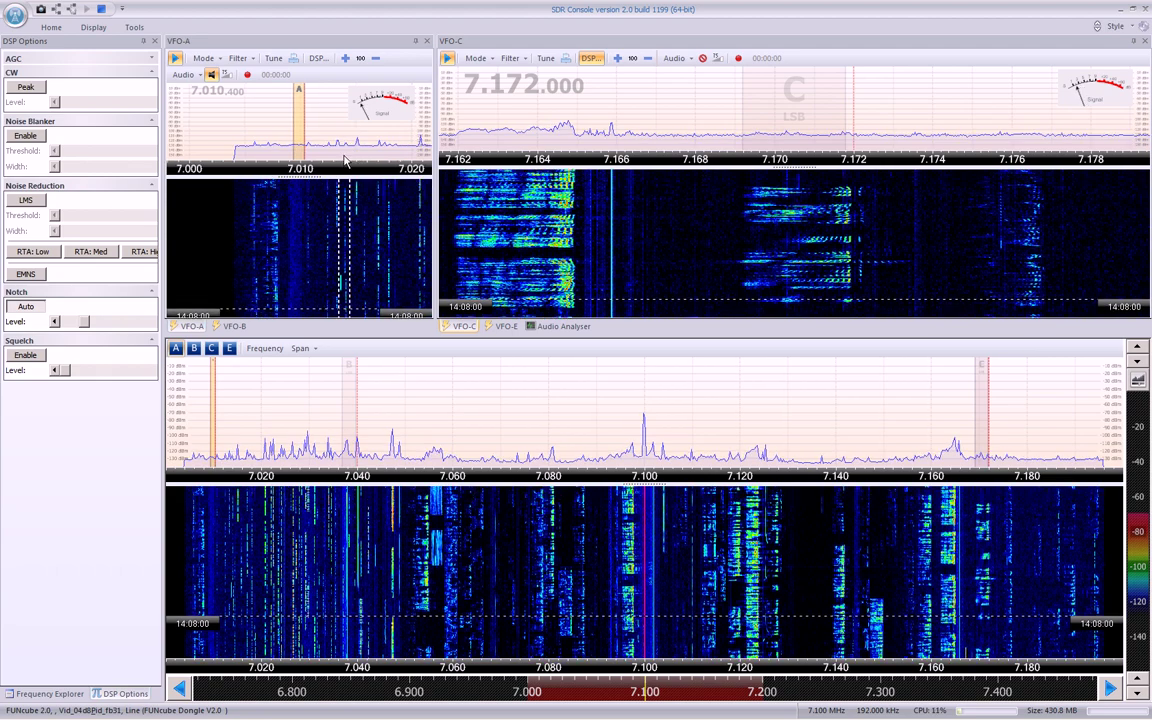
left_click(338, 196)
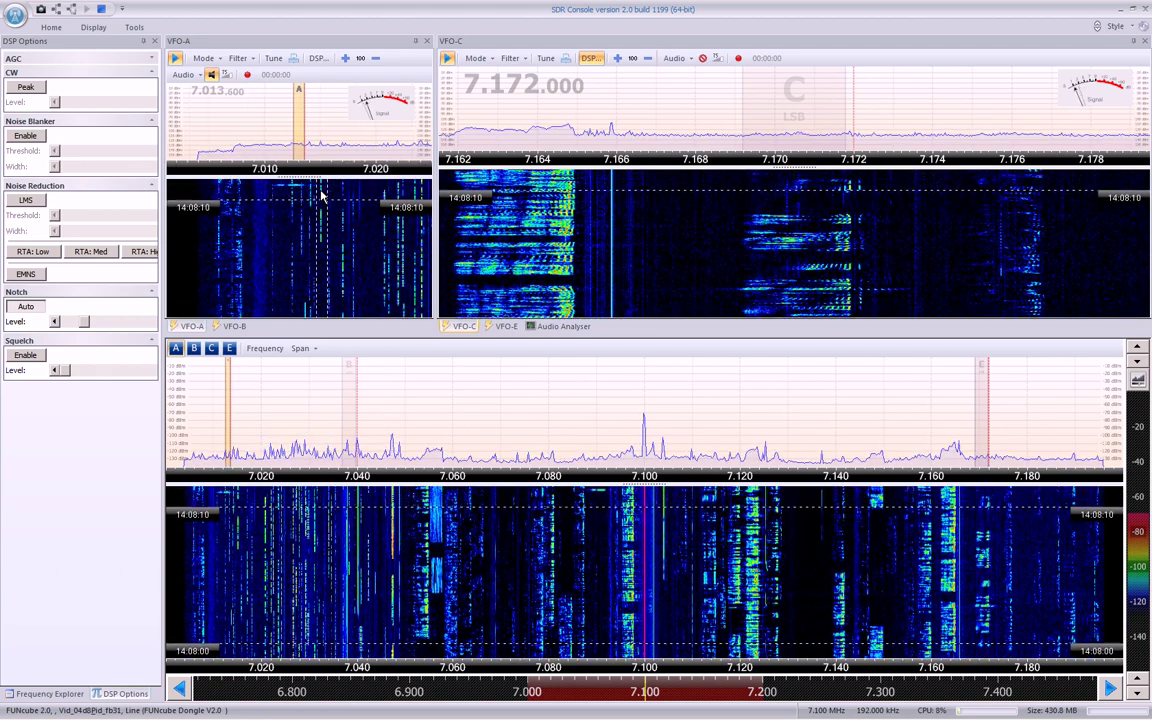
left_click(321, 197)
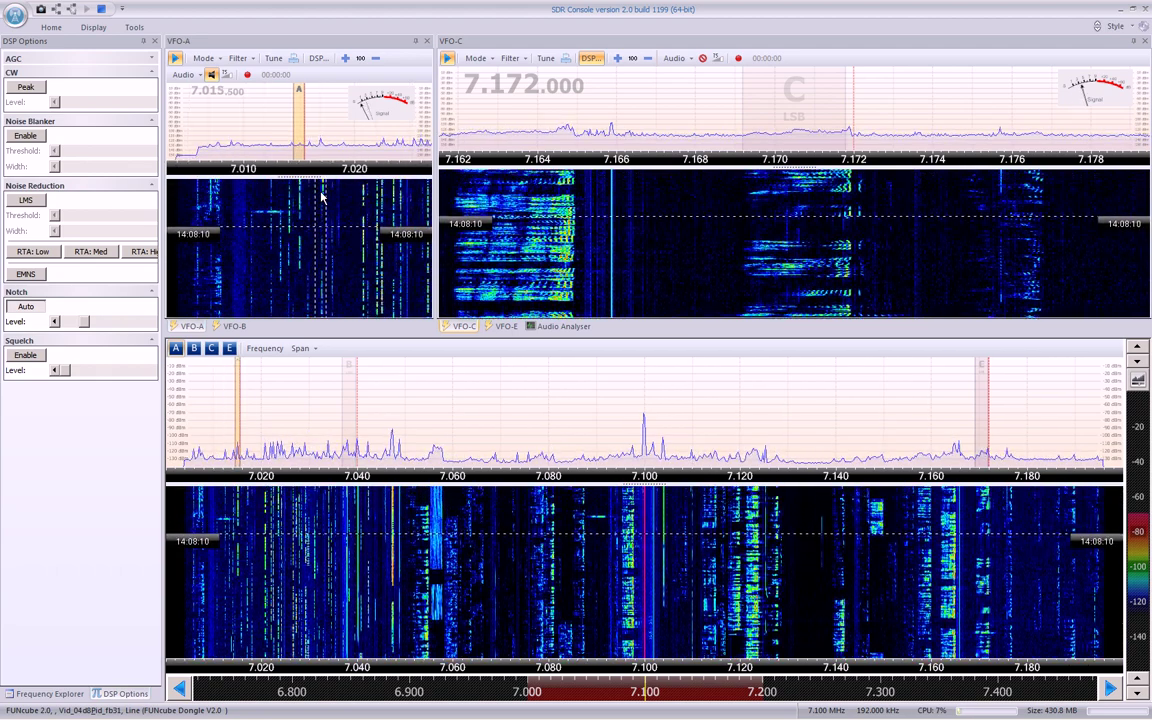